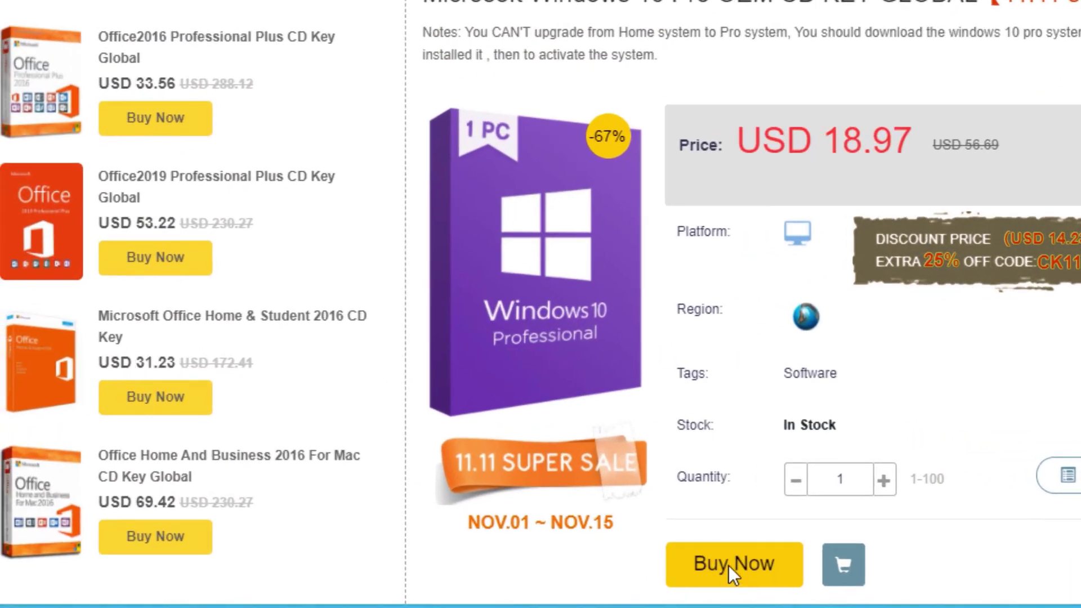
Order the Windows 10 Pro key on CDKeyOffers and apply the promotion code for USD 13.28
left_click(553, 521)
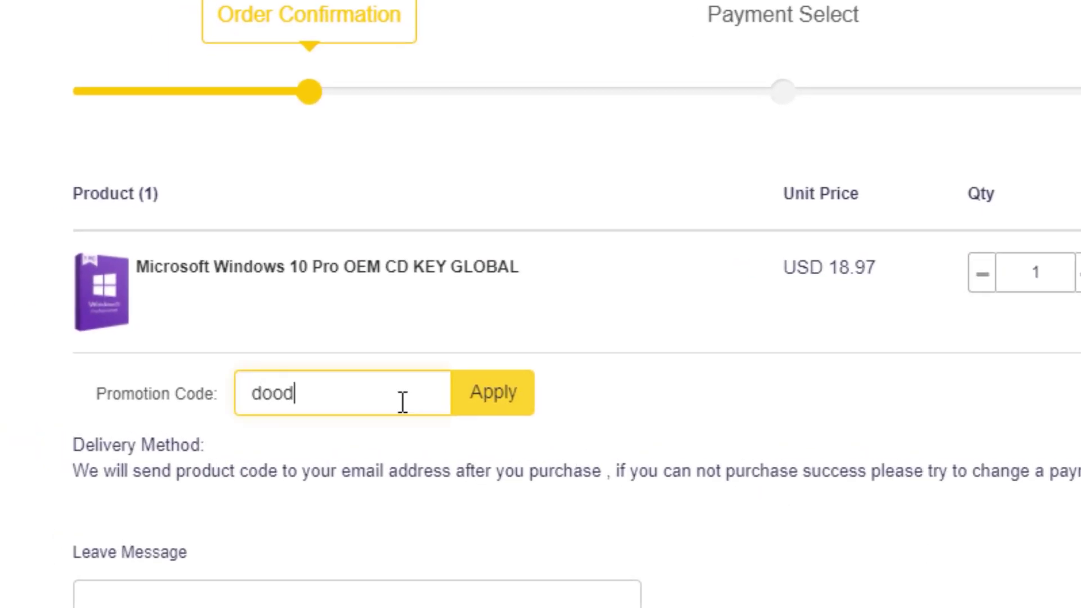
left_click(493, 392)
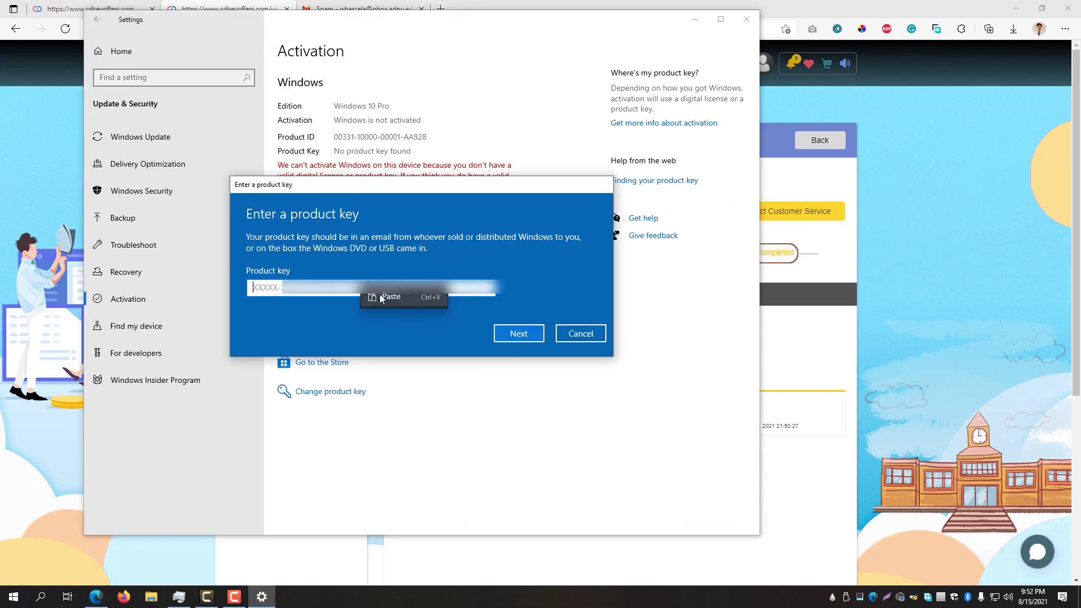
Submit the purchased product key and dismiss the activation confirmation
left_click(532, 340)
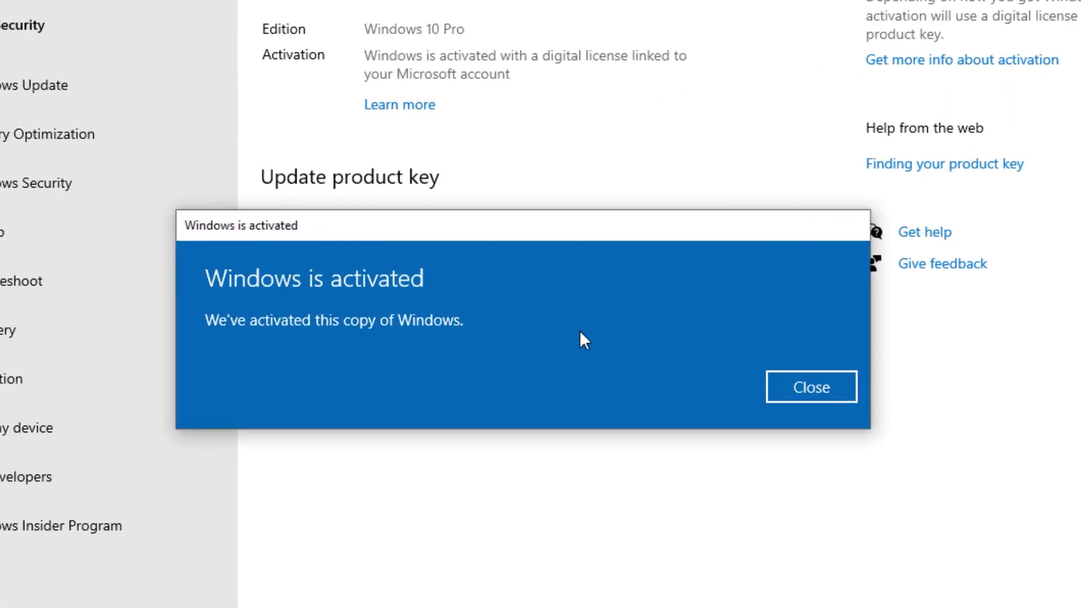
left_click(799, 392)
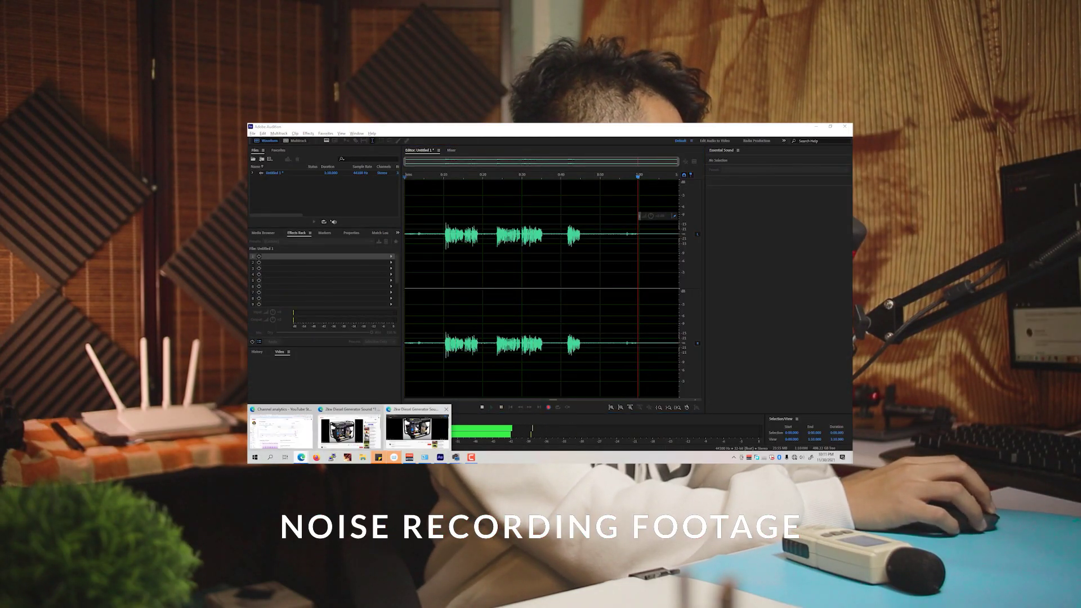
Switch to Edge and play the YouTube diesel generator noise video
left_click(415, 429)
left_click(460, 281)
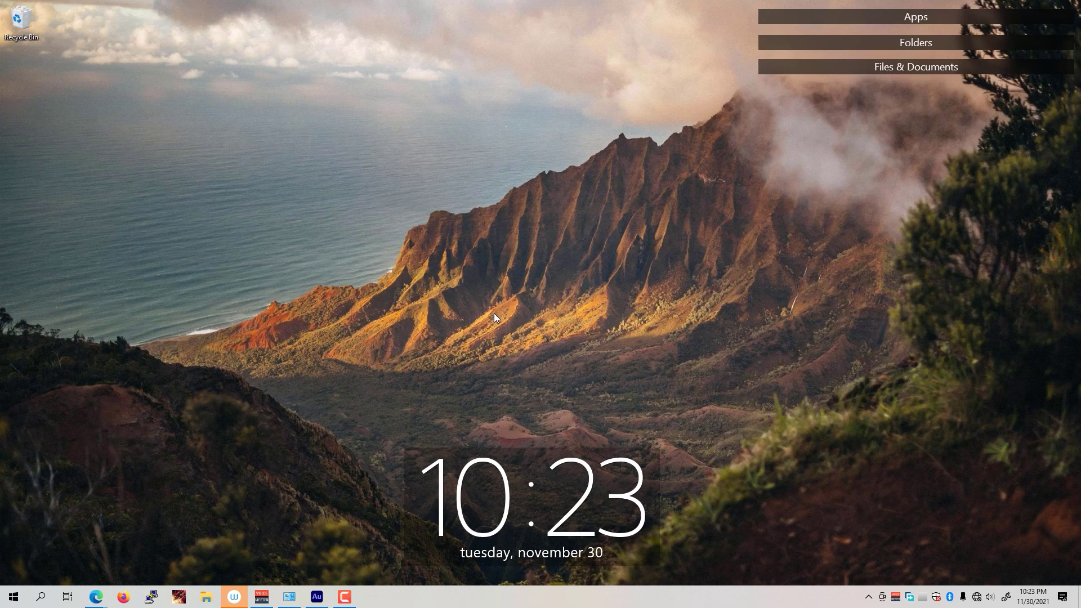
Return to Audition, play Noise recording.wav from near the start, and select the opening noise-only stretch
left_click(315, 597)
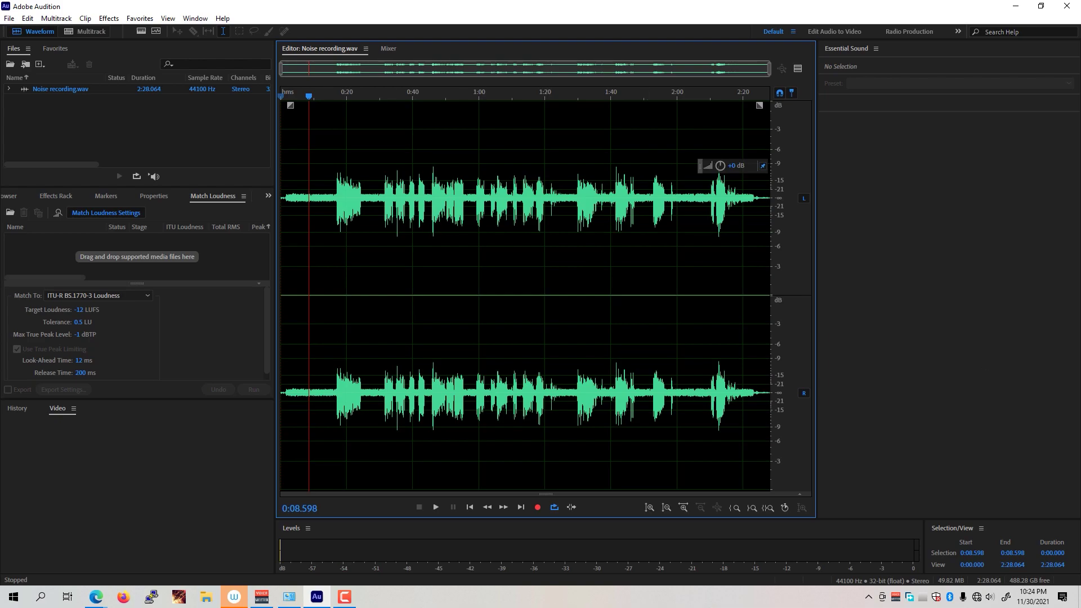
left_click(290, 186)
key("space")
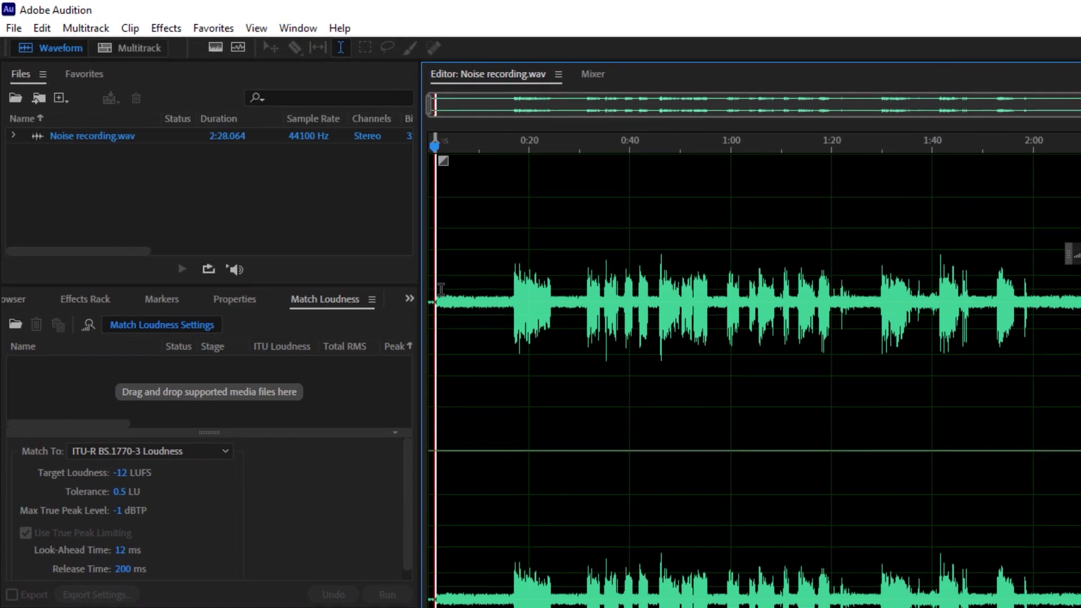
left_click_drag(285, 197, 330, 195)
Extend the opening noise-only selection and capture it as a noise print with Capture Noise Print
left_click_drag(506, 299, 510, 300)
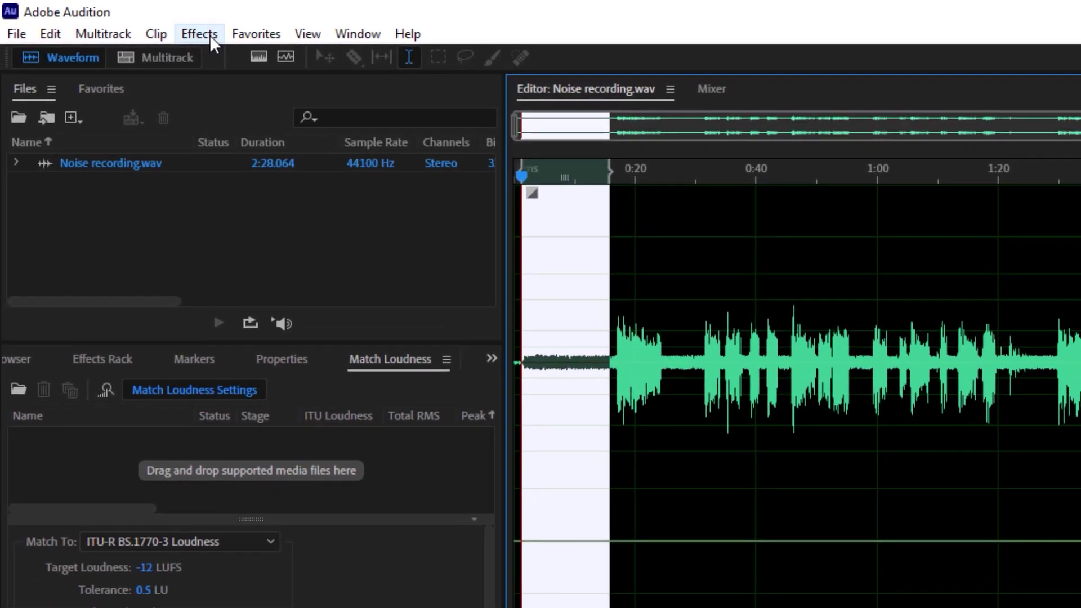
left_click(166, 28)
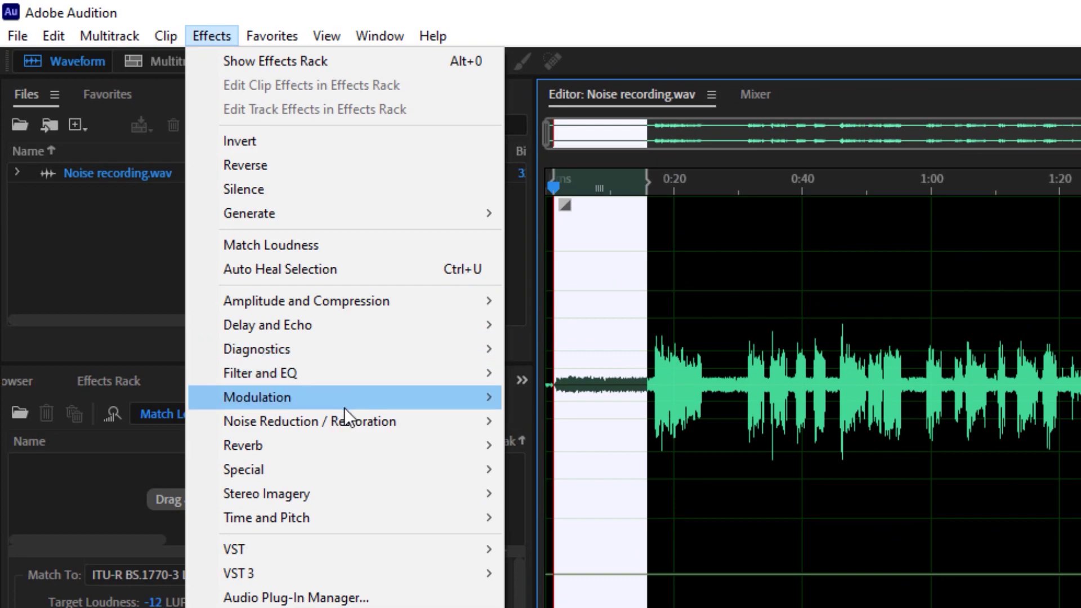
mouse_move(349, 419)
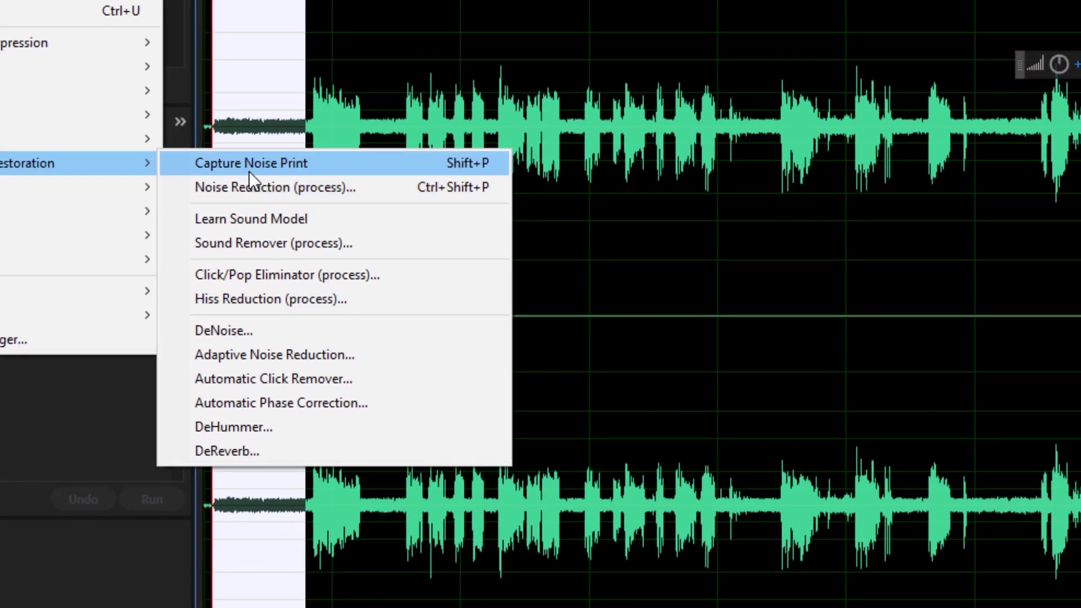
left_click(465, 163)
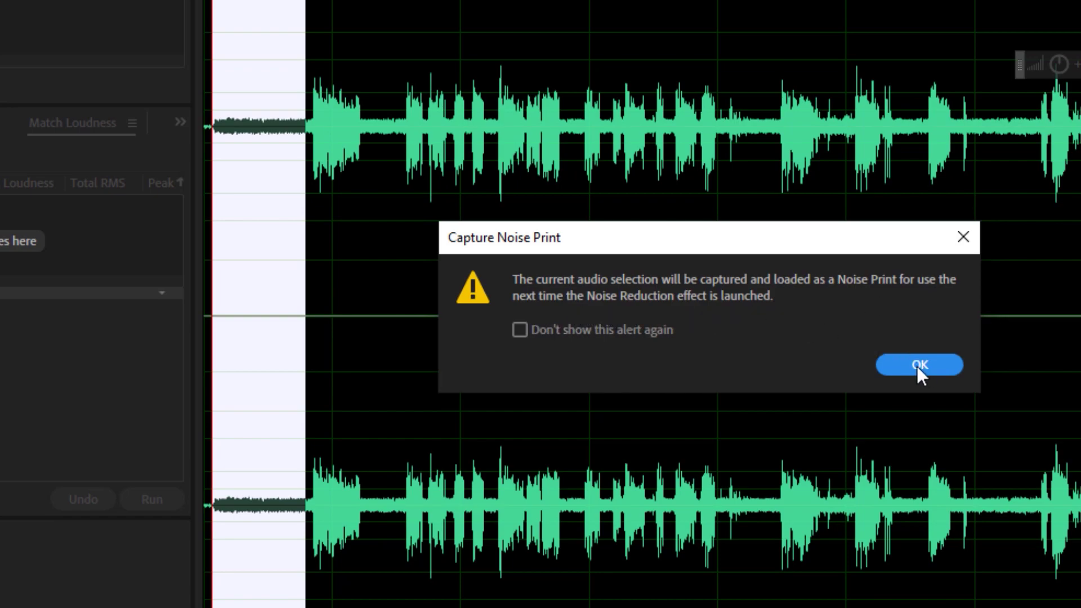
left_click(882, 365)
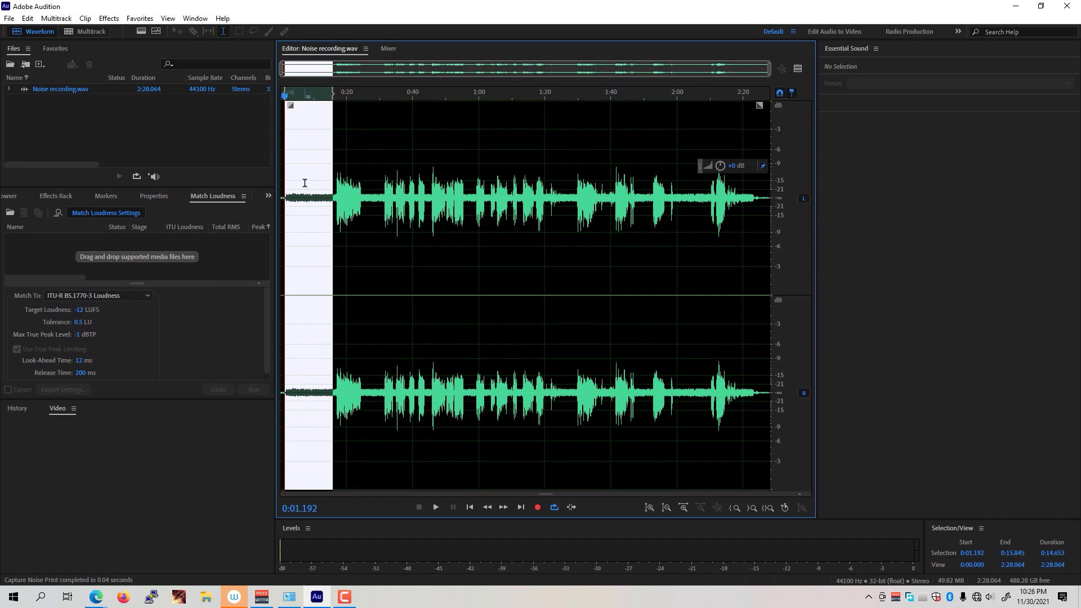
Adjust the waveform selection and briefly open then close Noise Reduction with Ctrl+Shift+P
left_click_drag(769, 238, 239, 215)
left_click(285, 159)
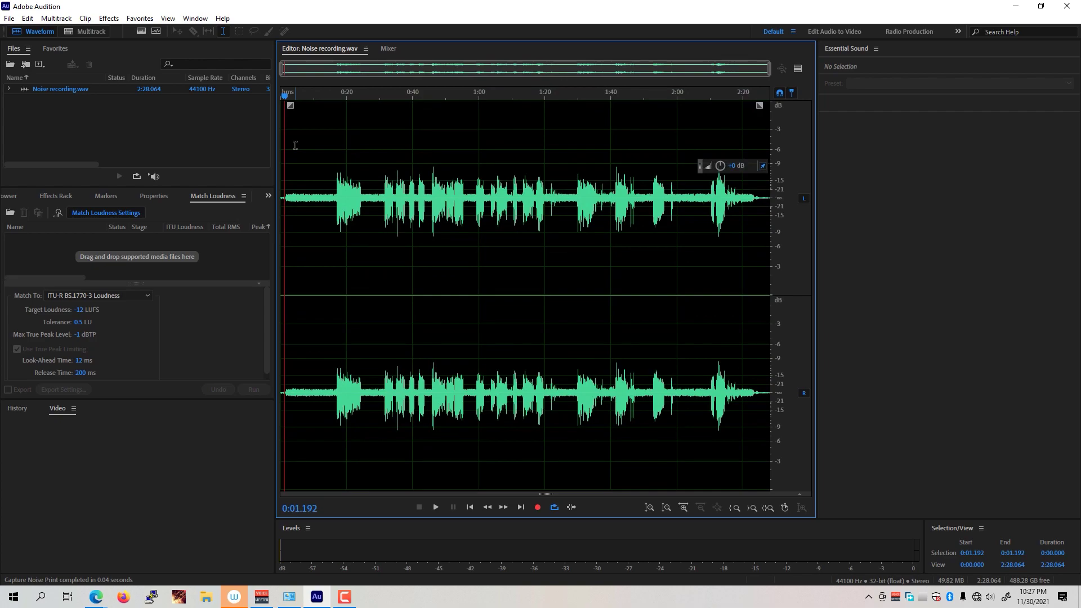
key("ctrl+shift+p")
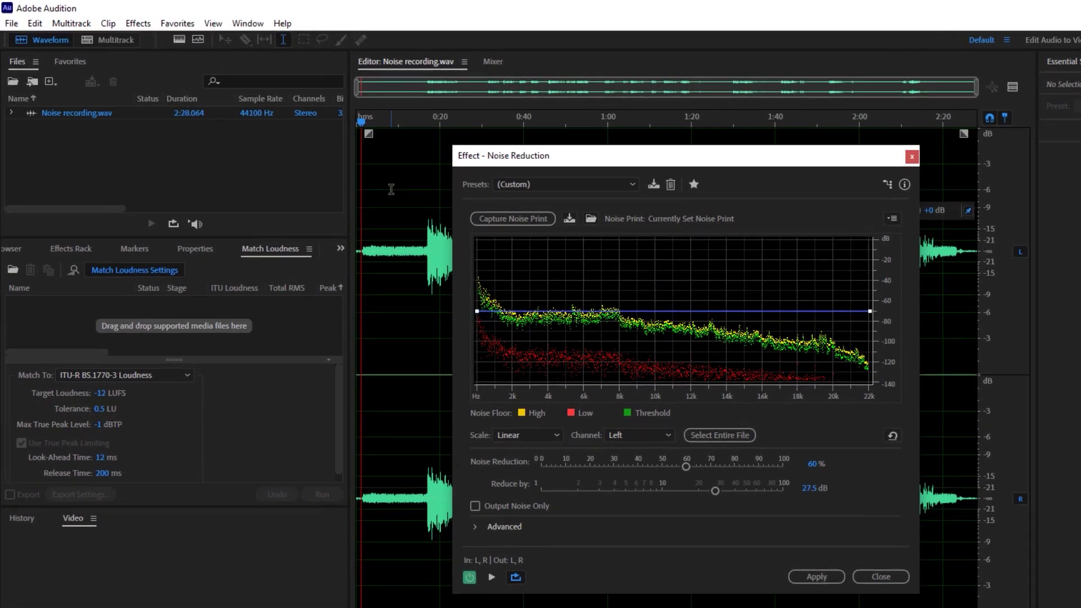
key("Escape")
Select the whole waveform and open Noise Reduction (process) from the Noise Reduction / Restoration menu
left_click(108, 18)
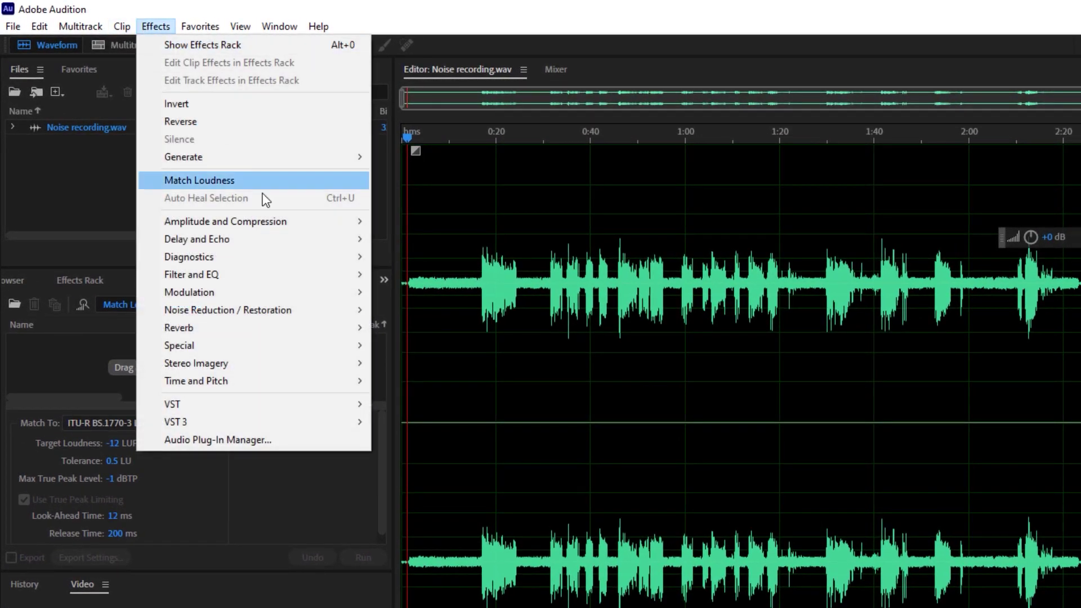
mouse_move(285, 314)
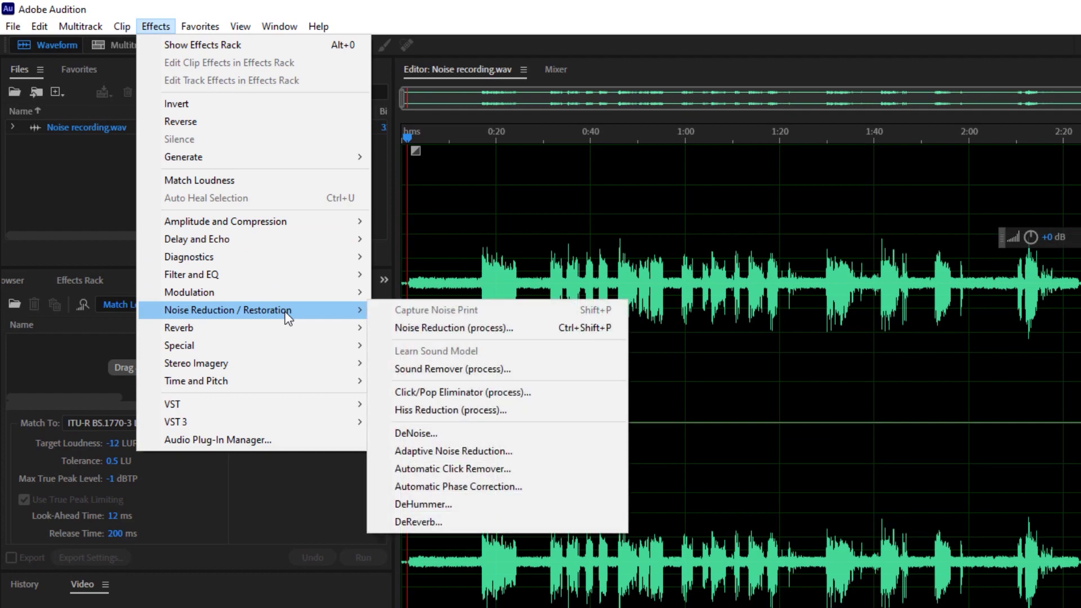
left_click(444, 330)
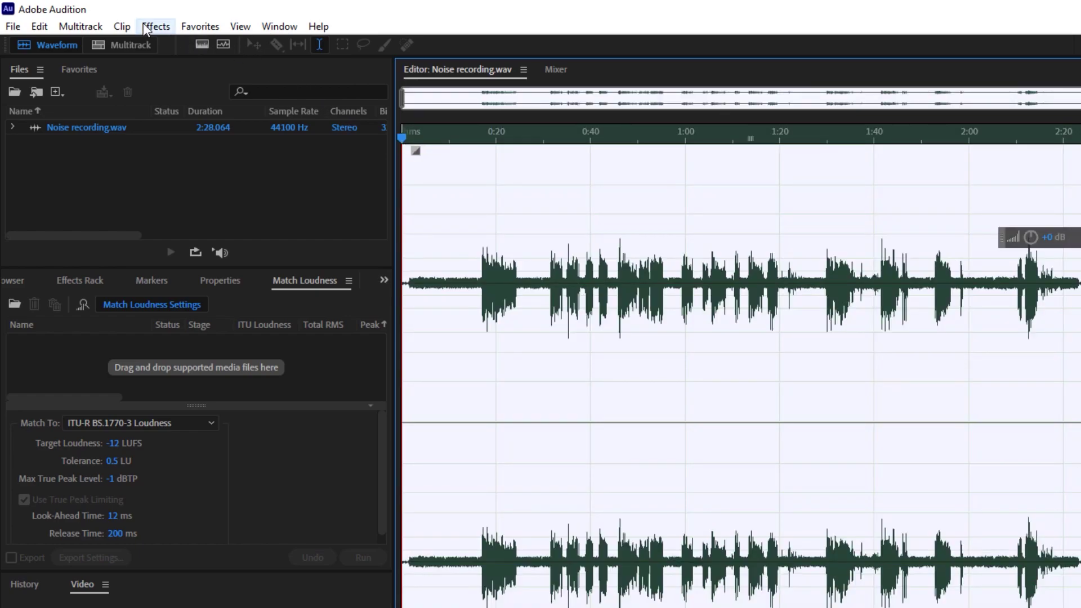
left_click(145, 28)
mouse_move(341, 313)
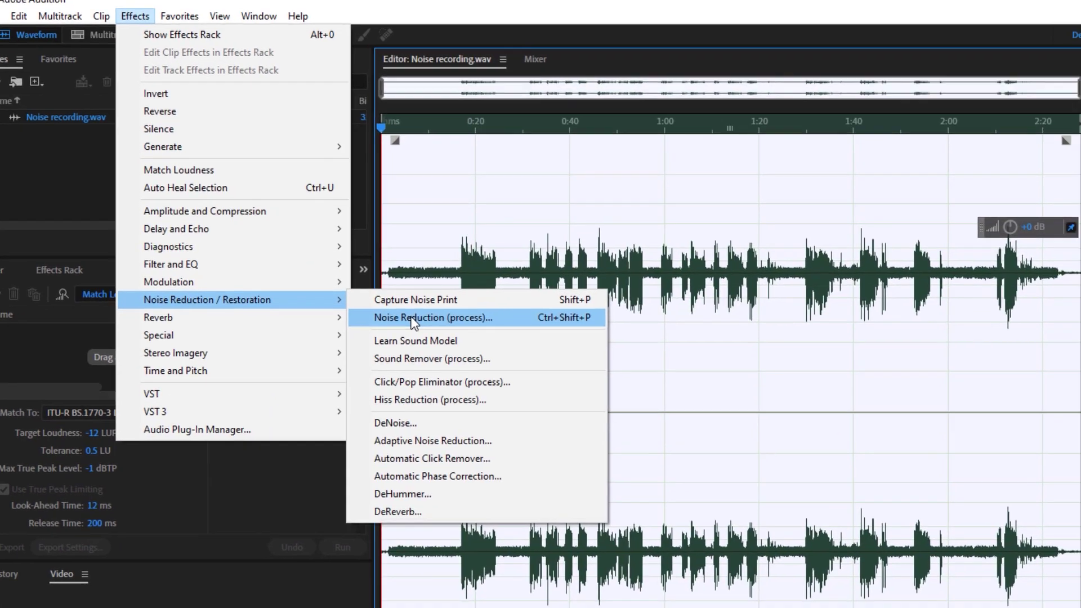
left_click(414, 318)
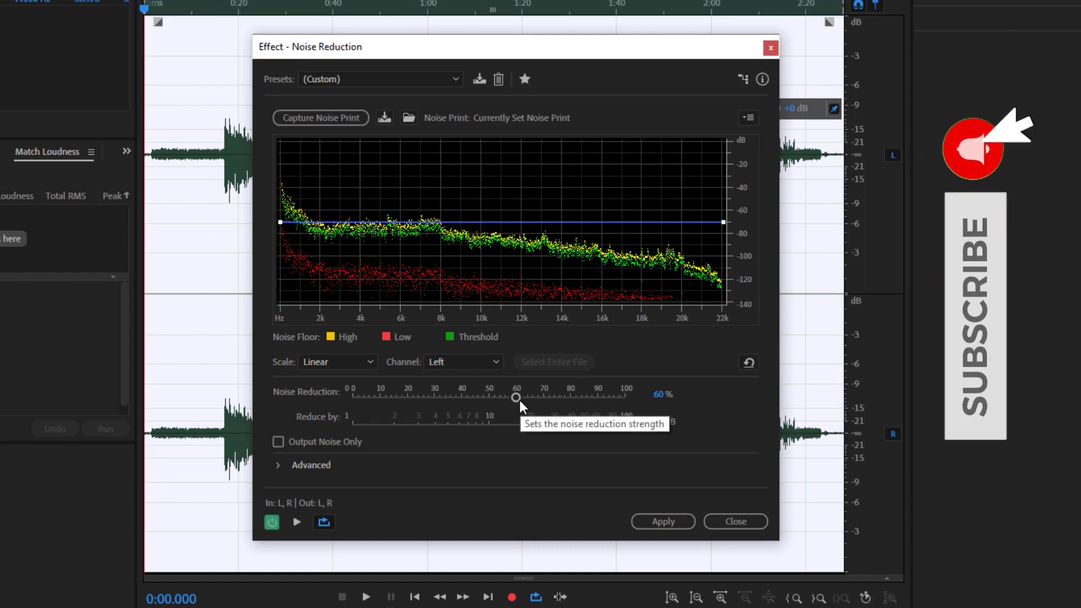
Test the Noise Reduction slider, leaving it at 60% with Reduce by at 27.5 dB
mouse_move(517, 399)
left_mouse_down()
mouse_move(483, 400)
mouse_move(522, 399)
left_mouse_up()
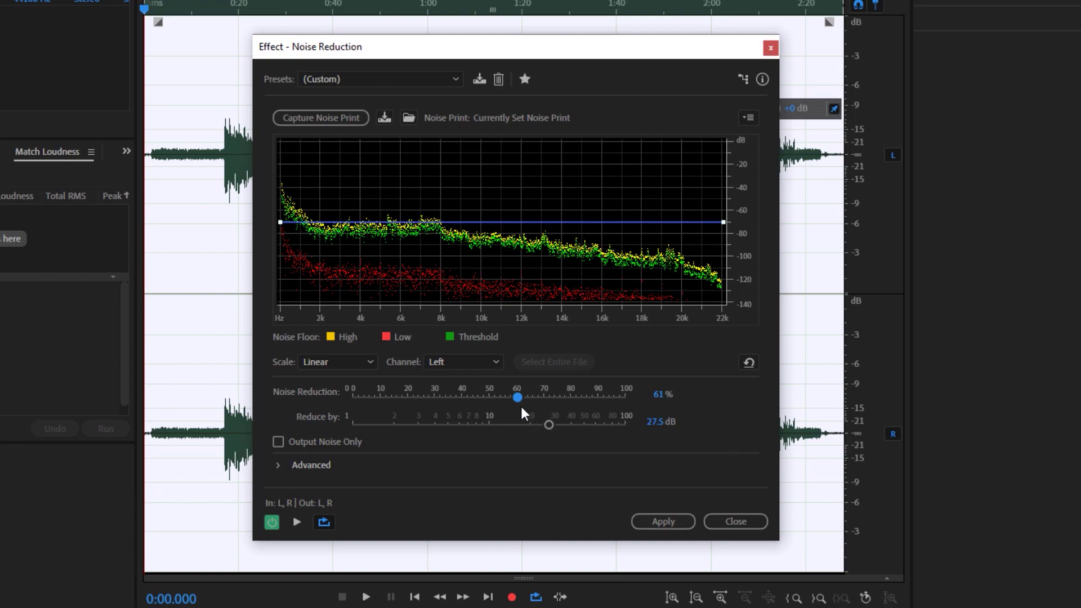
key("Tab")
Preview with Output Noise Only enabled to hear just the removed noise
left_click(321, 445)
left_click(299, 526)
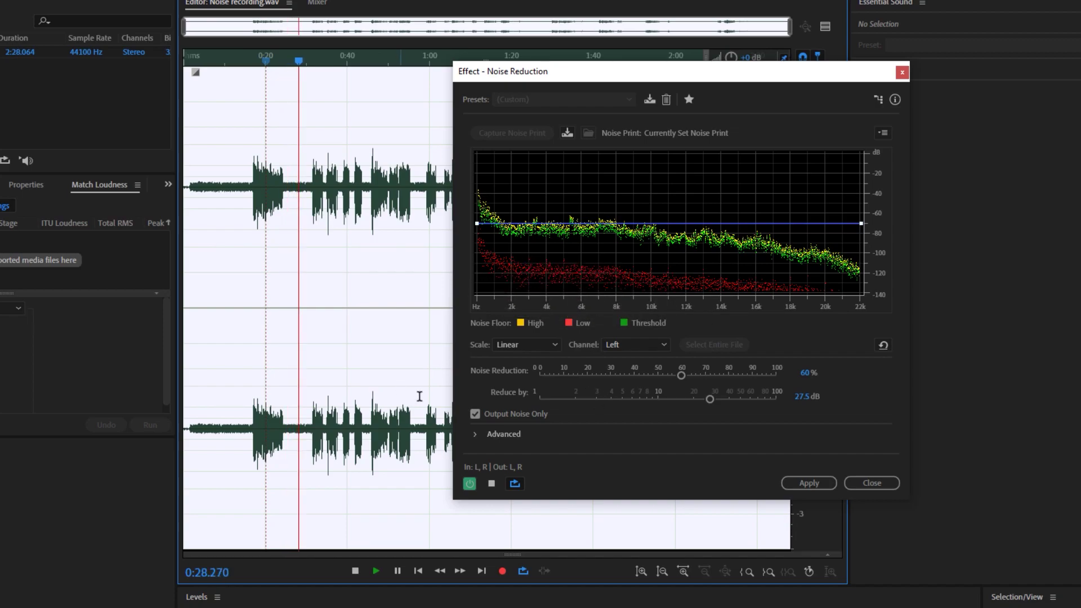
left_click(491, 483)
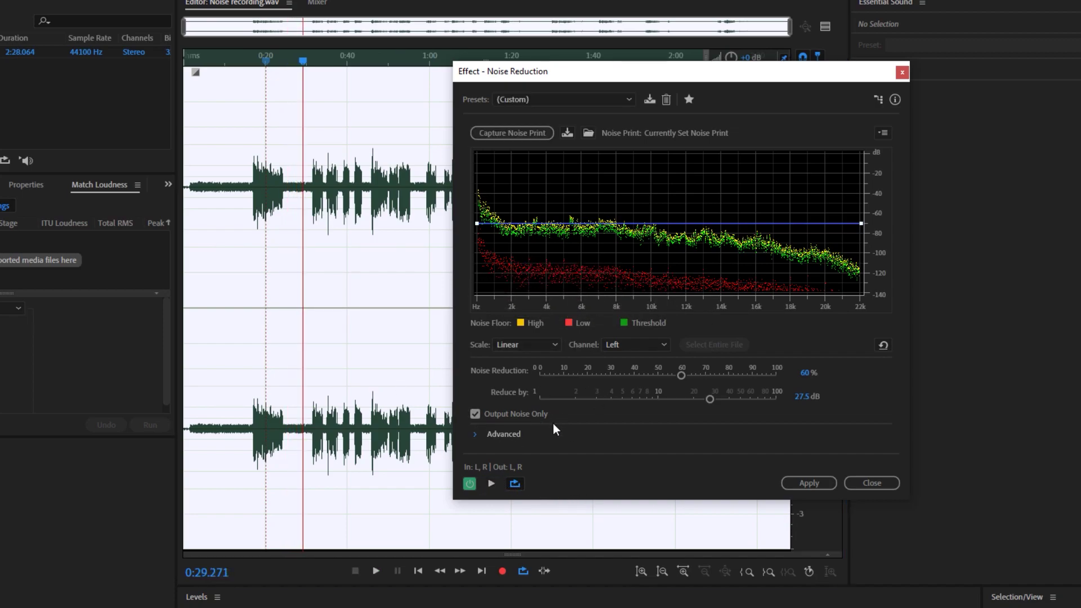
Set Advanced Spectral Decay Rate to 0% and Precision Factor to 12, then disable Output Noise Only
left_click(479, 434)
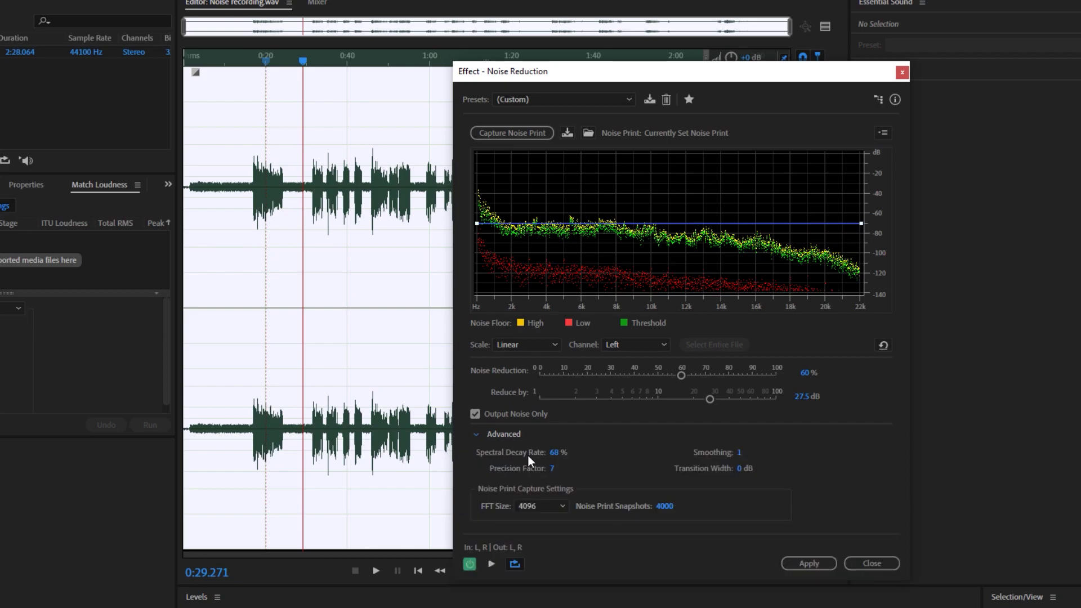
left_click(552, 454)
left_click(550, 469)
type("12")
left_click(491, 564)
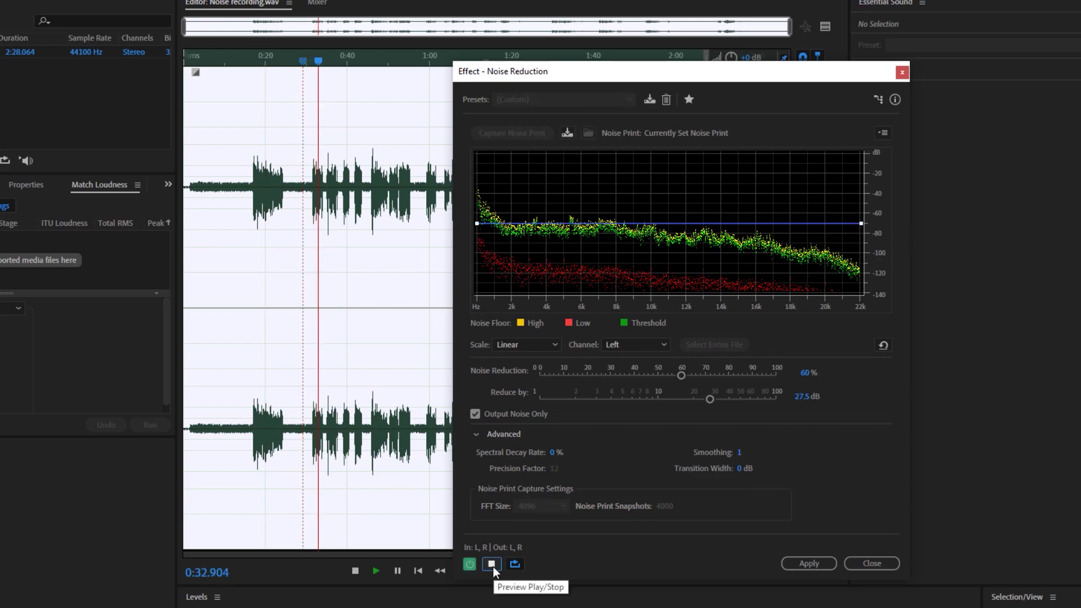
left_click(492, 566)
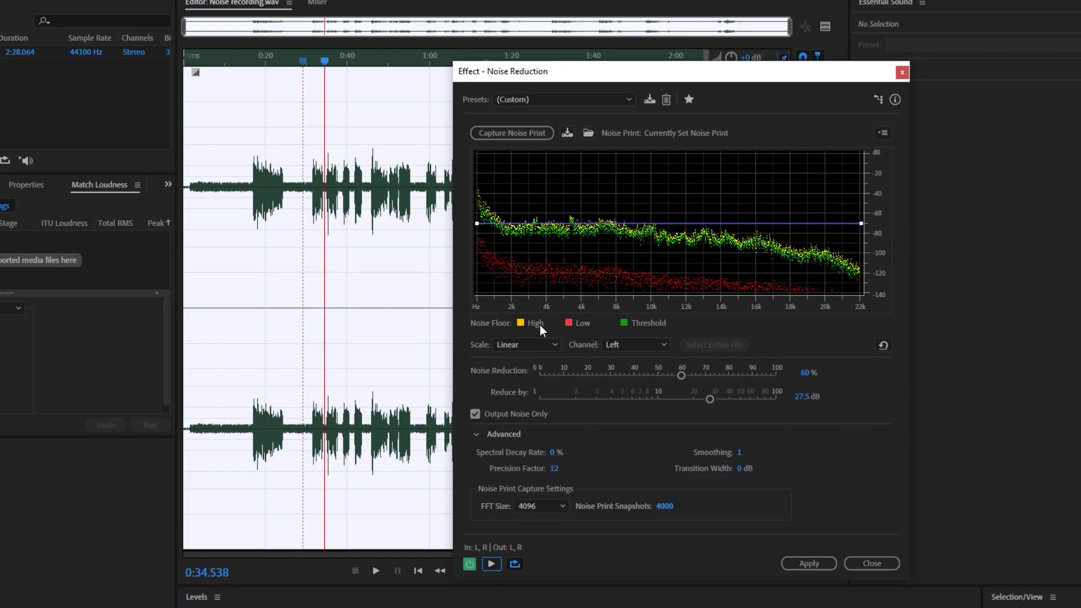
left_click(520, 417)
double_click(353, 336)
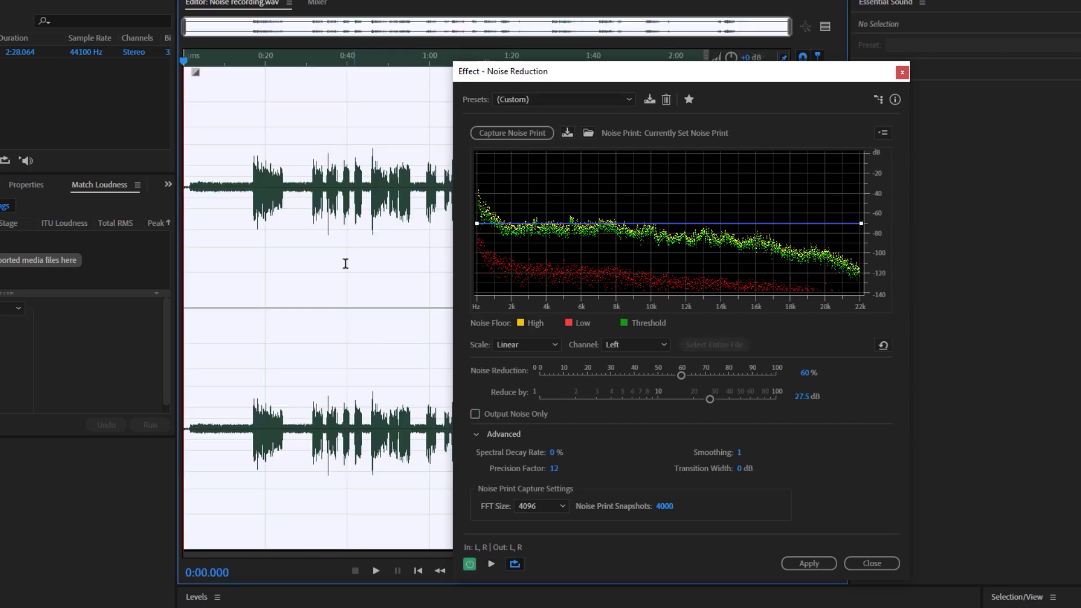
Apply the 60% Noise Reduction to Noise recording.wav and play the cleaned result
left_click(808, 560)
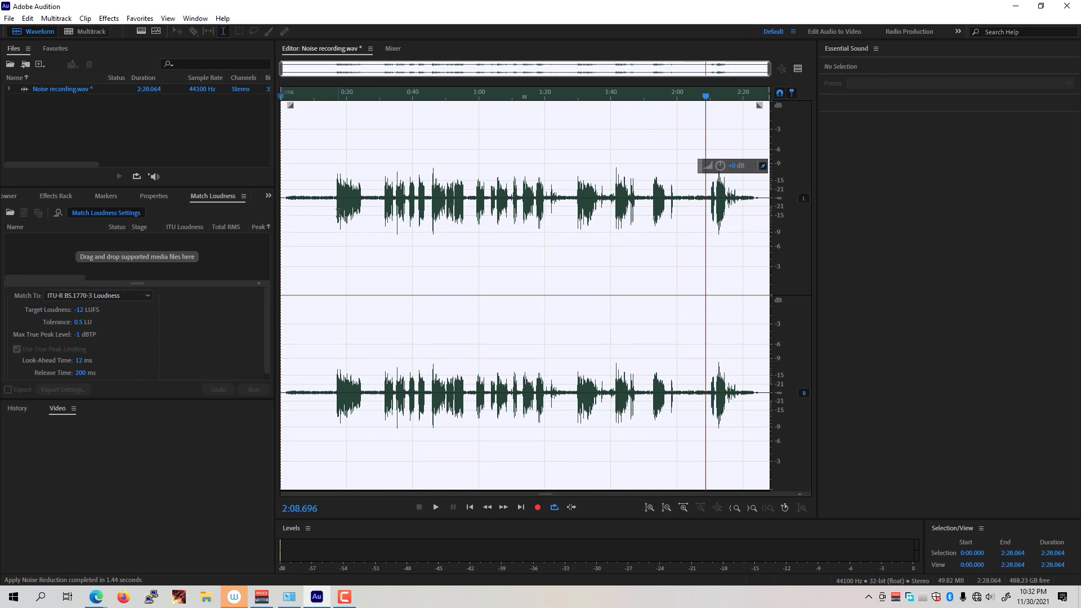
left_click(304, 213)
key("space")
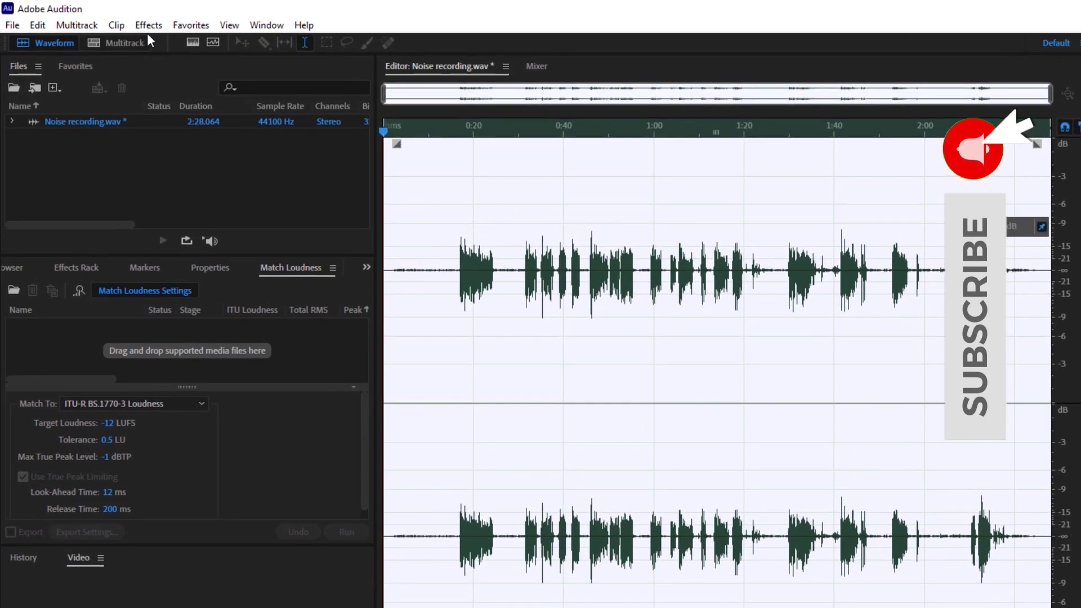
Open DeNoise, audition the removed noise with Output Noise Only, then apply it at 20% amount
left_click(124, 21)
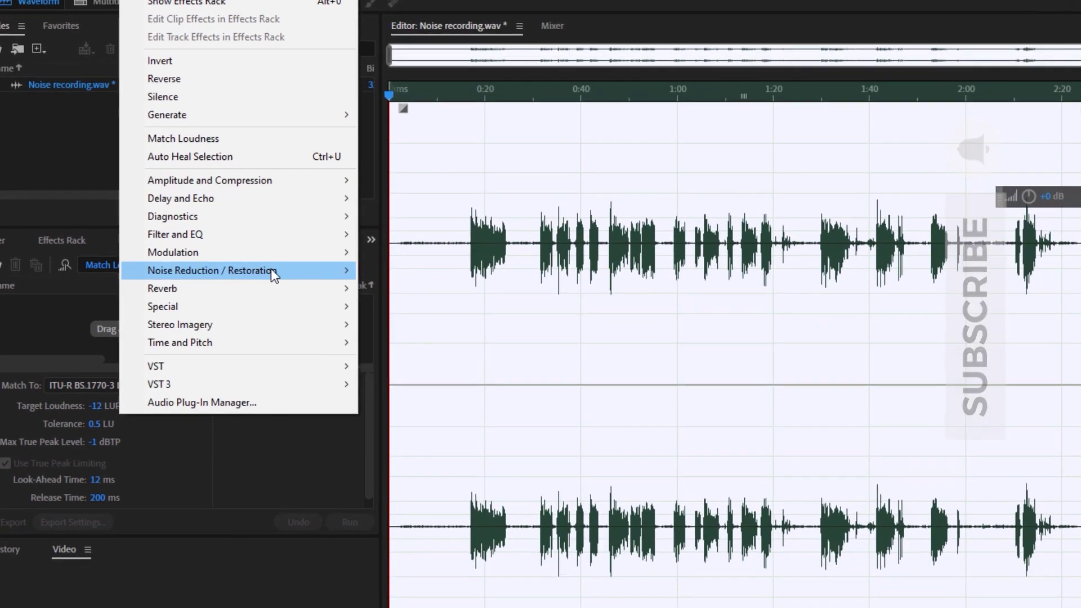
mouse_move(271, 272)
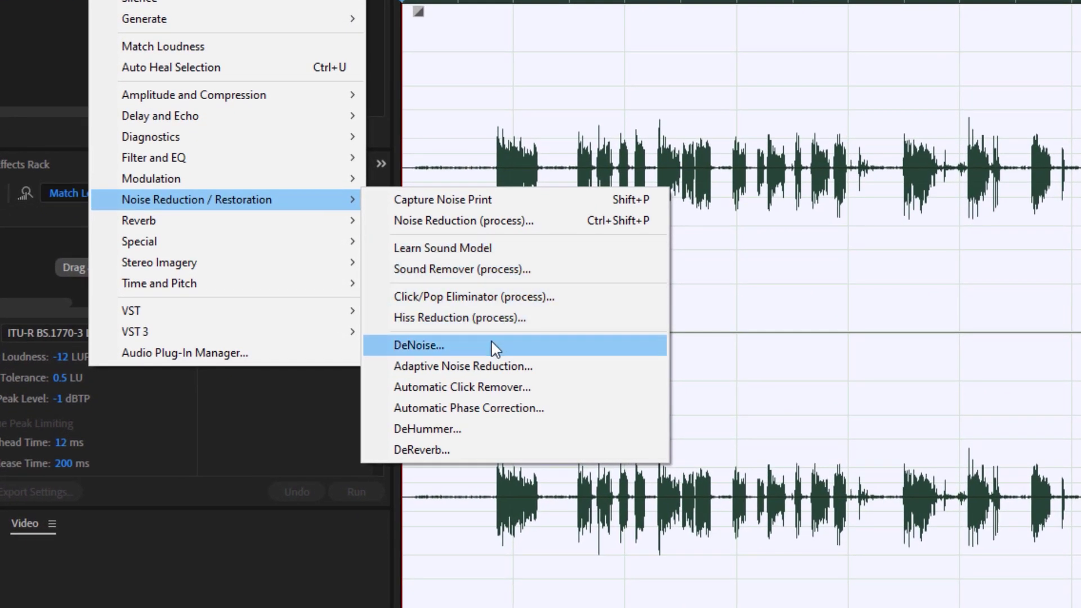
left_click(441, 347)
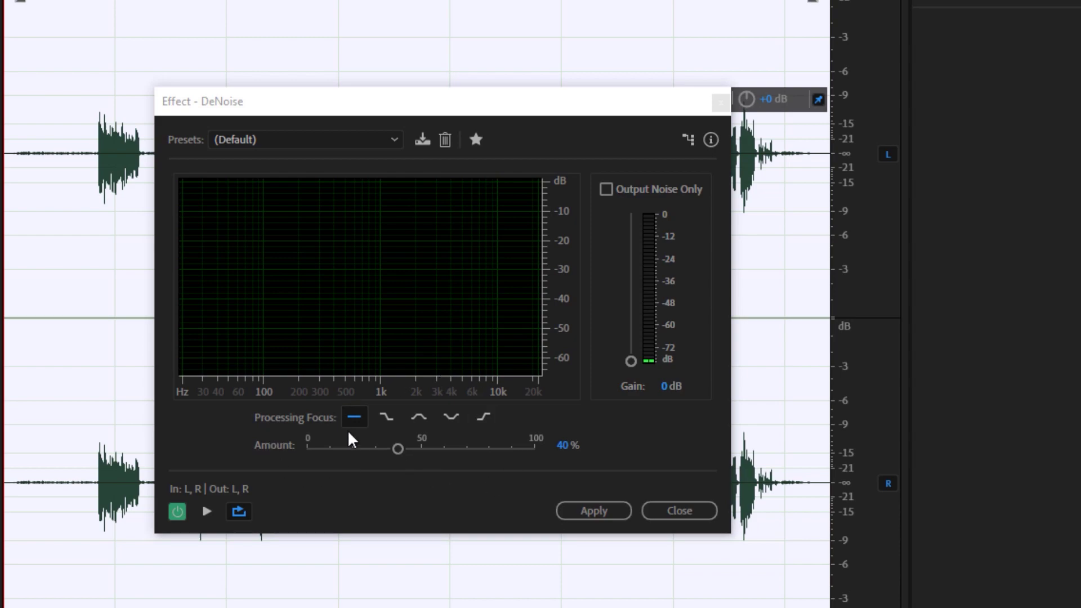
left_click(622, 191)
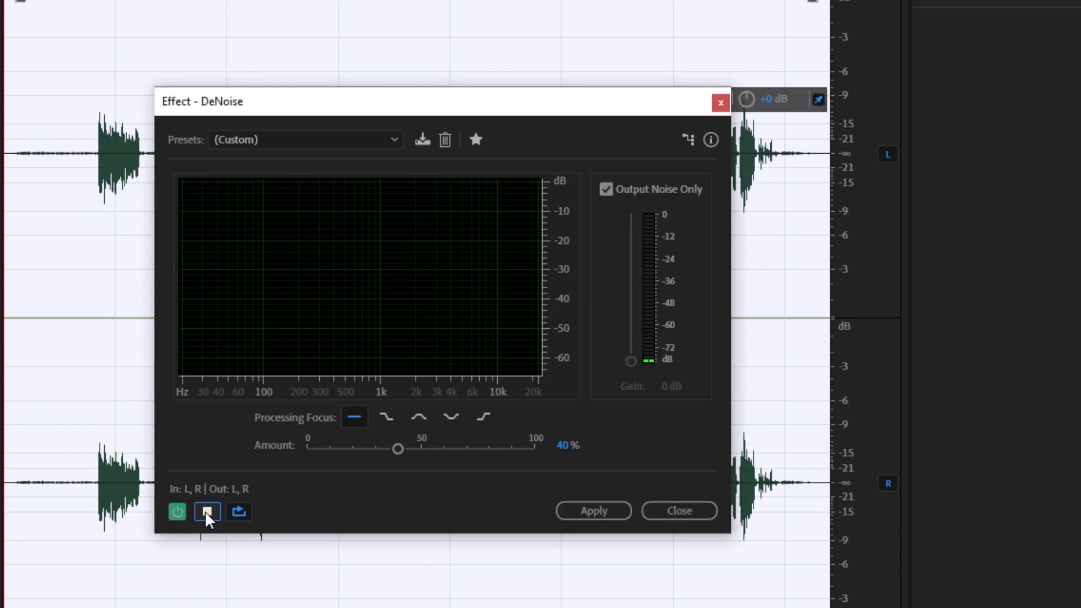
left_click(206, 511)
left_click_drag(397, 449, 352, 451)
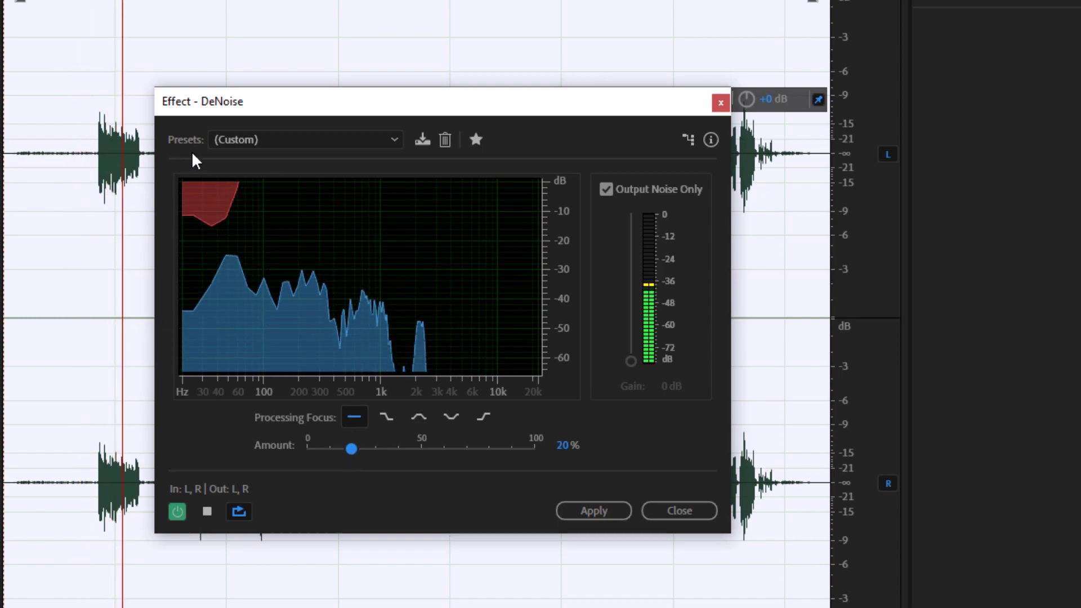
left_click(605, 190)
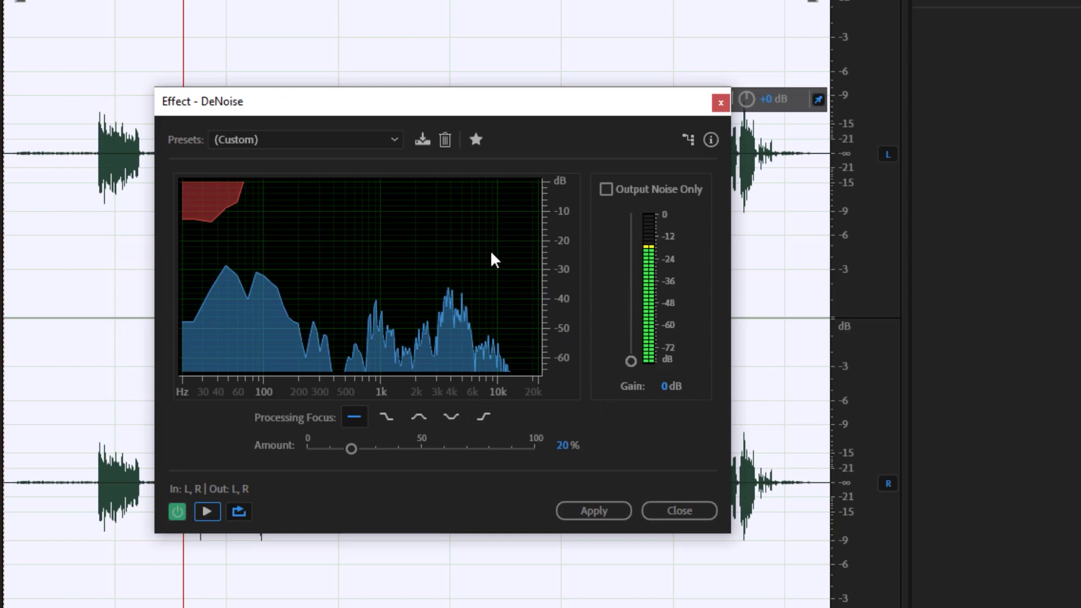
left_click(584, 511)
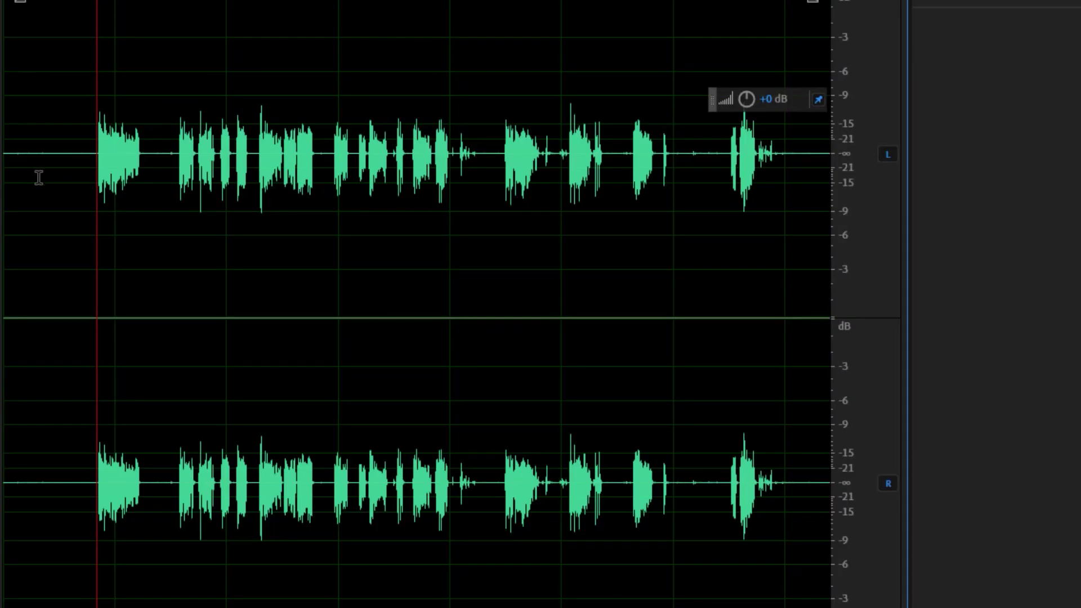
Boost the entire recording by about 10.2 dB with the HUD volume knob, then clear the selection
left_click_drag(820, 241, 2, 214)
left_click_drag(745, 99, 745, 76)
left_click(700, 198)
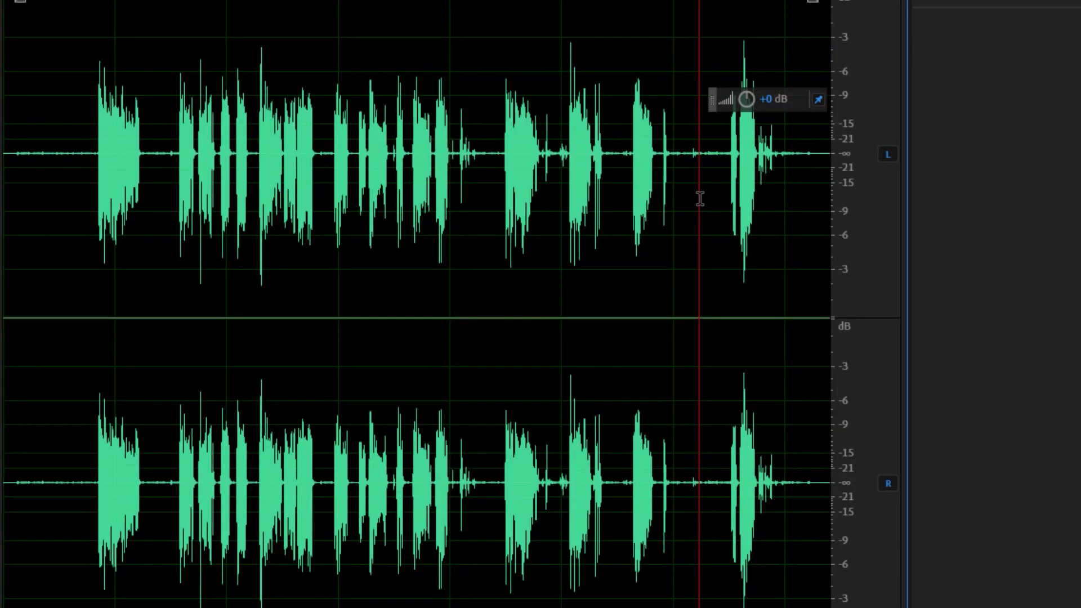